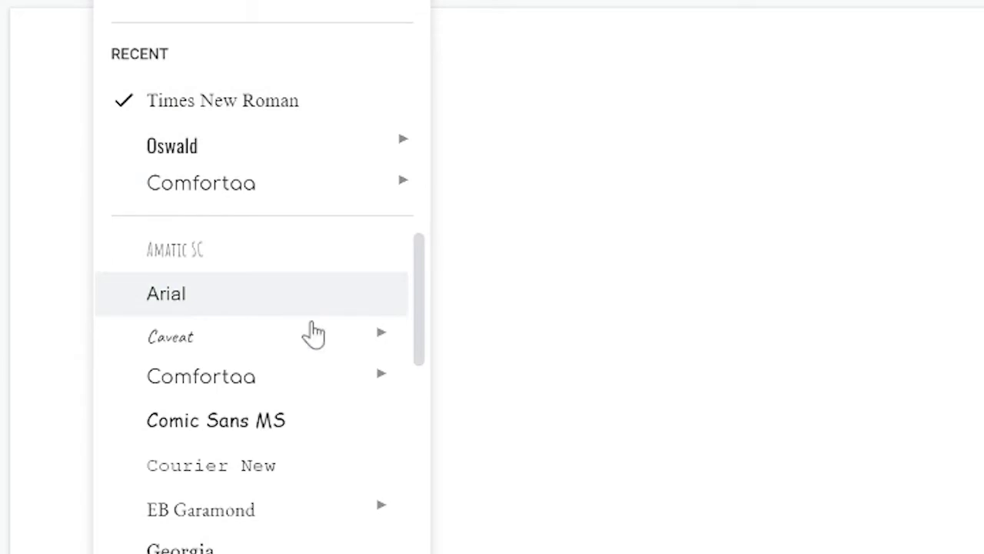
- Set the new second line's font to Arial for the sans-serif sample
click(253, 294)
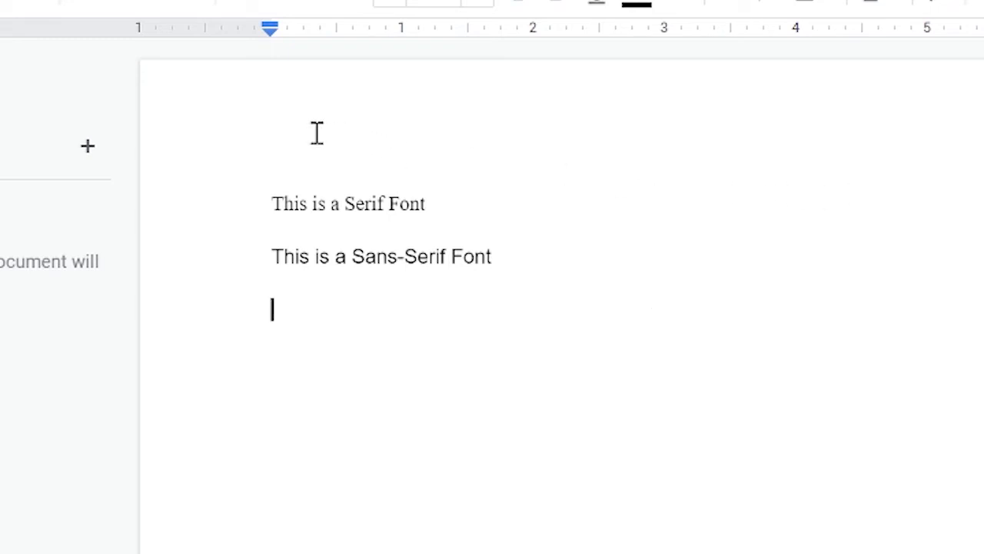
click(294, 15)
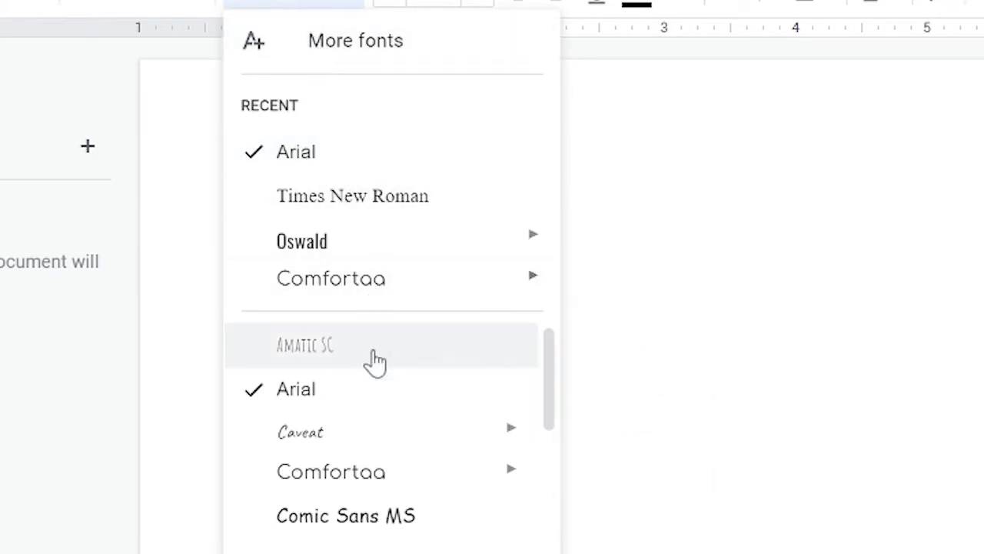
- With the caret on the empty third line, search the More fonts library for 'monaco'
mouse_move(504, 428)
click(511, 344)
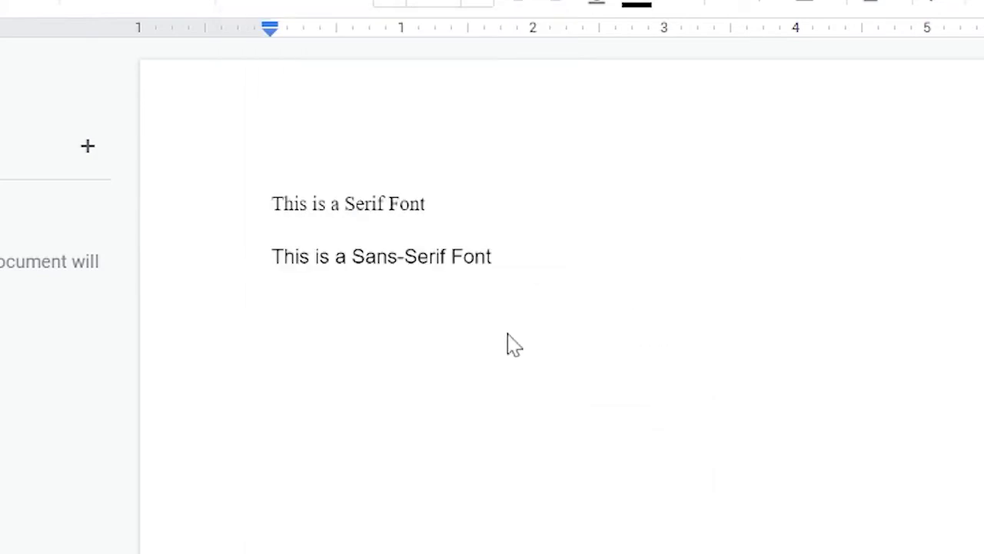
click(474, 310)
click(296, 3)
scroll(411, 529, down, 5)
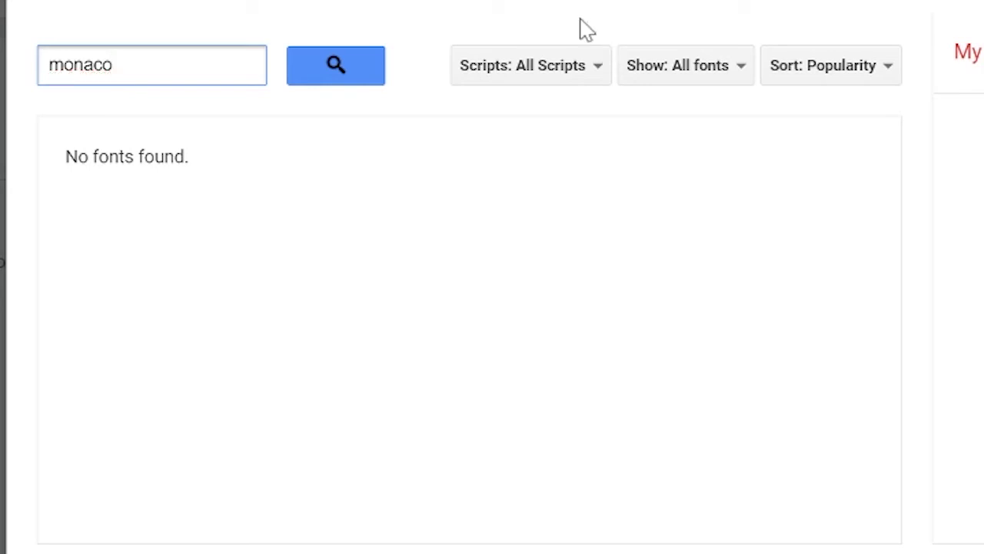
click(569, 158)
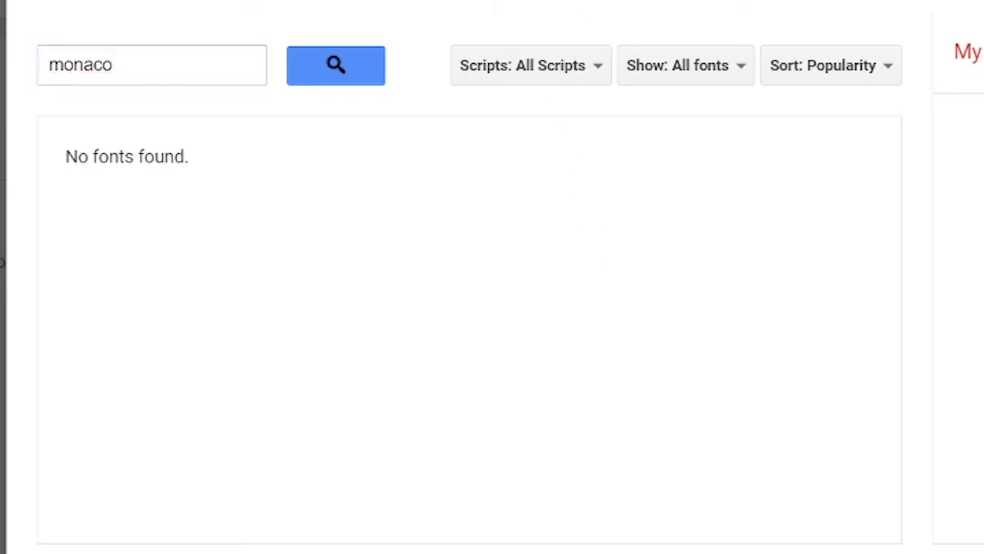
- Replace the 'monaco' search with 'courier' and add Courier to the document's fonts
click(111, 64)
drag(127, 61, 35, 66)
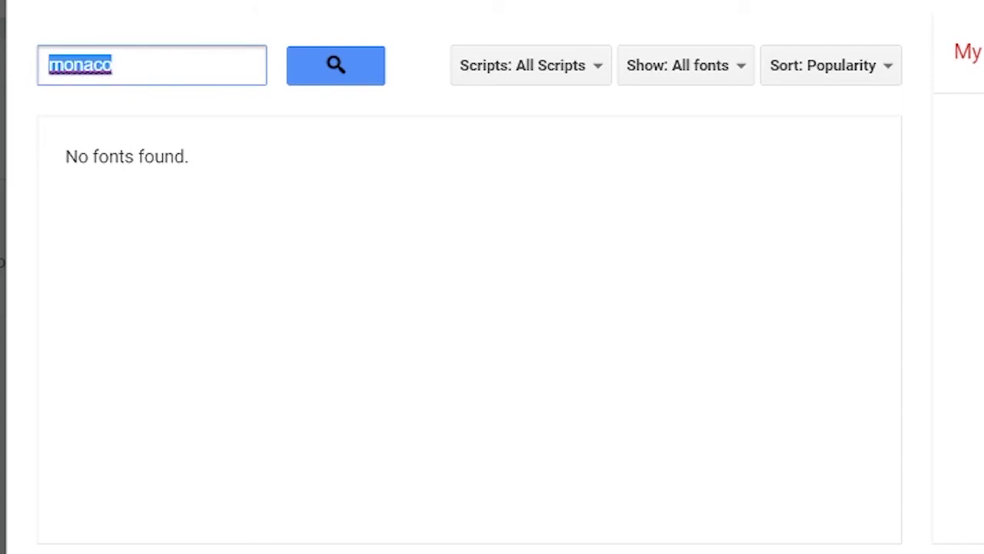
text(vou)
key(BackSpace)
key(BackSpace)
key(BackSpace)
text(c)
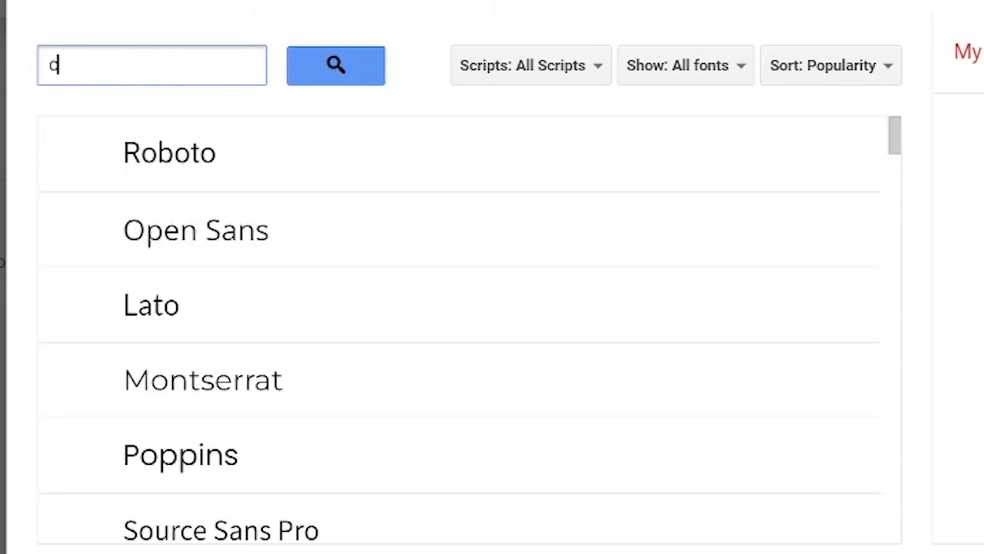
text(ourier)
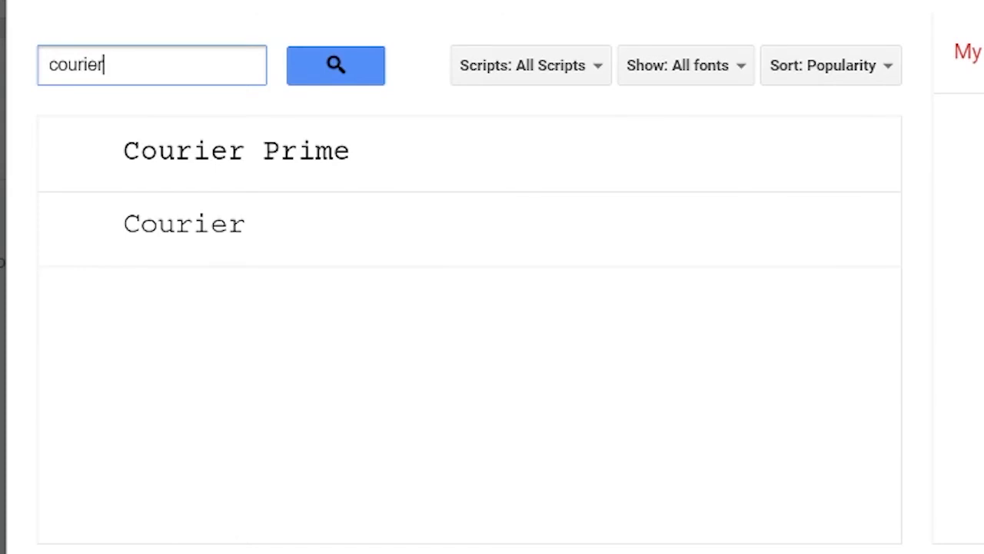
click(509, 261)
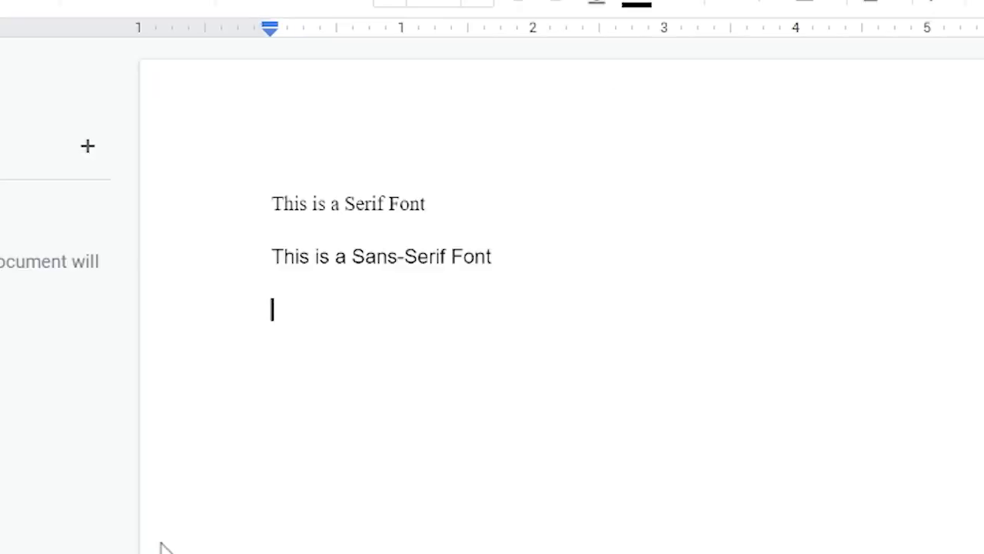
- Type 'This is a monospace font' in Courier, removing stray letters, and start a new line
text(This is a )
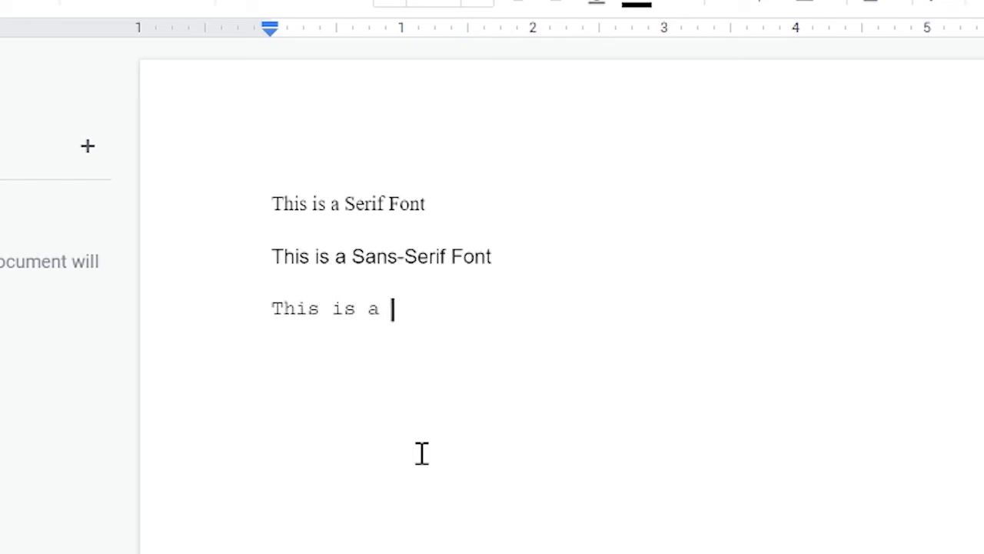
text(monospace font)
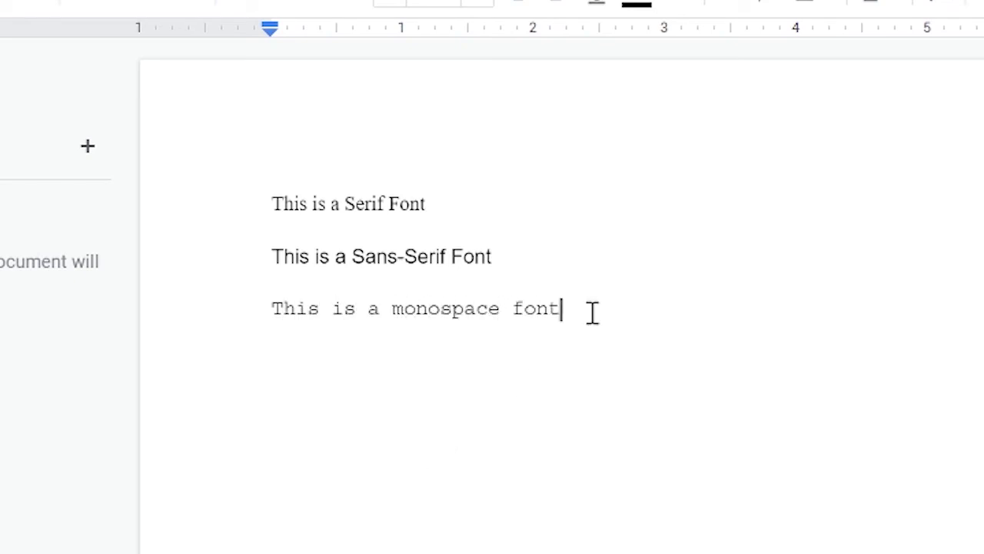
text( asdfasdf)
key(BackSpace)
key(BackSpace)
key(BackSpace)
key(BackSpace)
key(BackSpace)
key(BackSpace)
key(BackSpace)
key(BackSpace)
key(BackSpace)
key(Return)
key(Return)
click(350, 9)
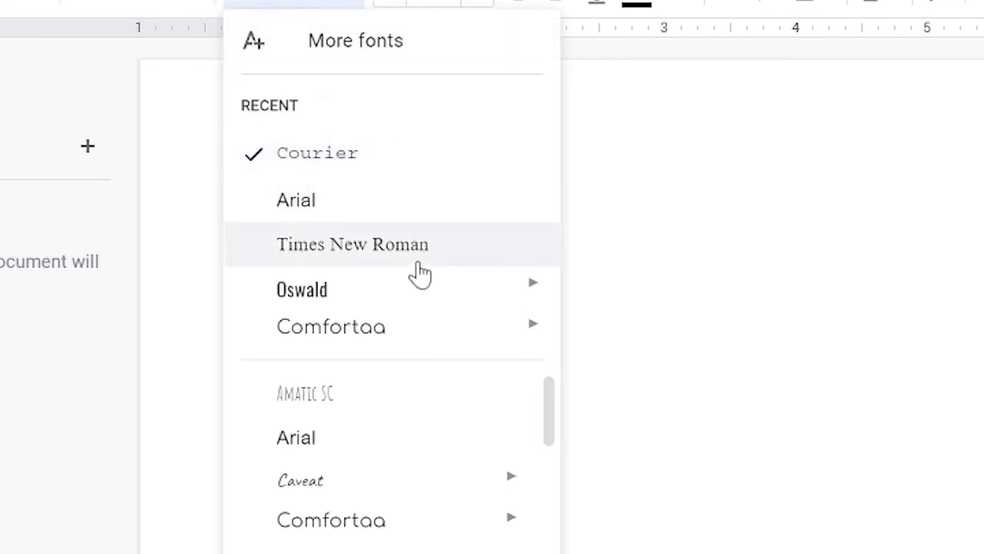
- Dismiss the font list, then reopen it and go to the full More fonts library
click(394, 237)
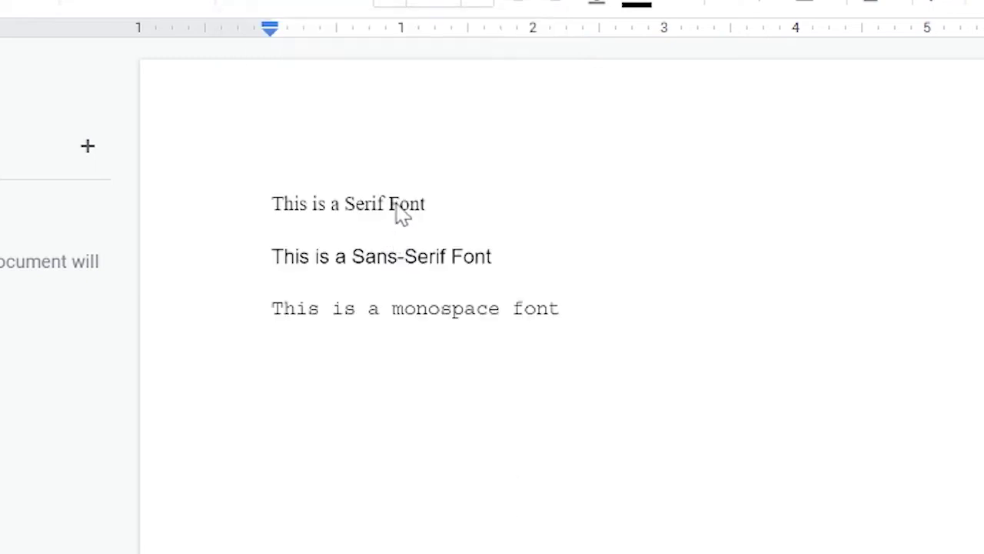
click(265, 6)
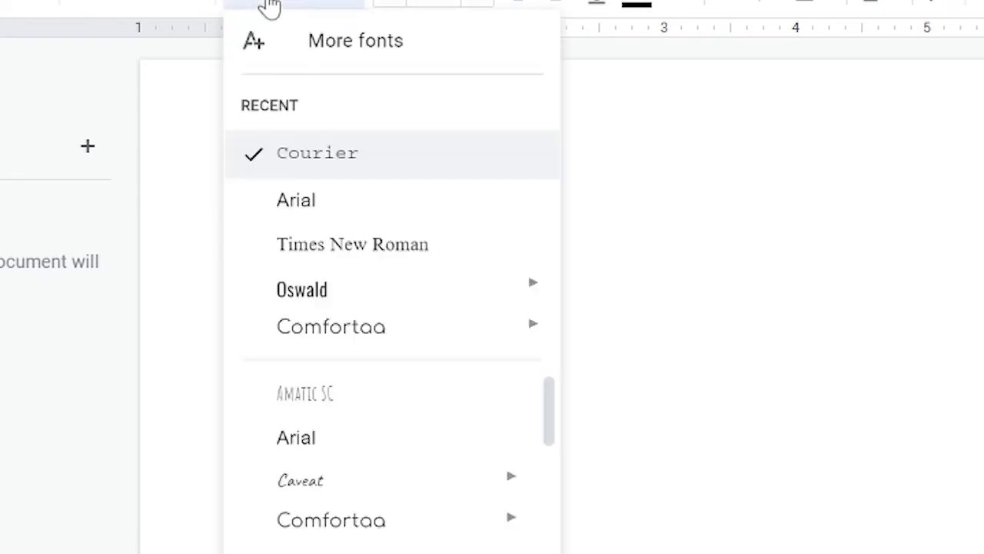
scroll(374, 396, down, 5)
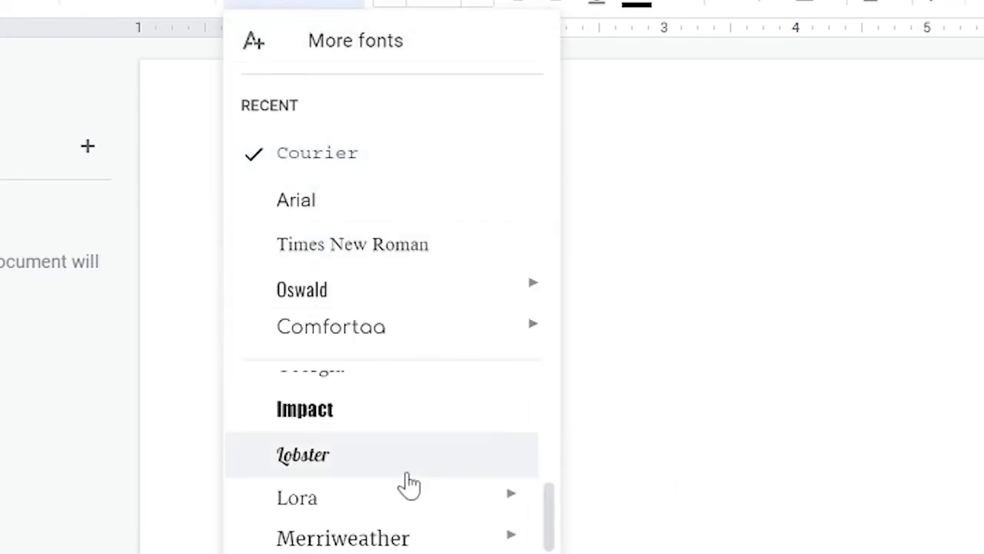
mouse_move(411, 496)
scroll(412, 462, down, 3)
mouse_move(415, 473)
scroll(413, 470, down, 2)
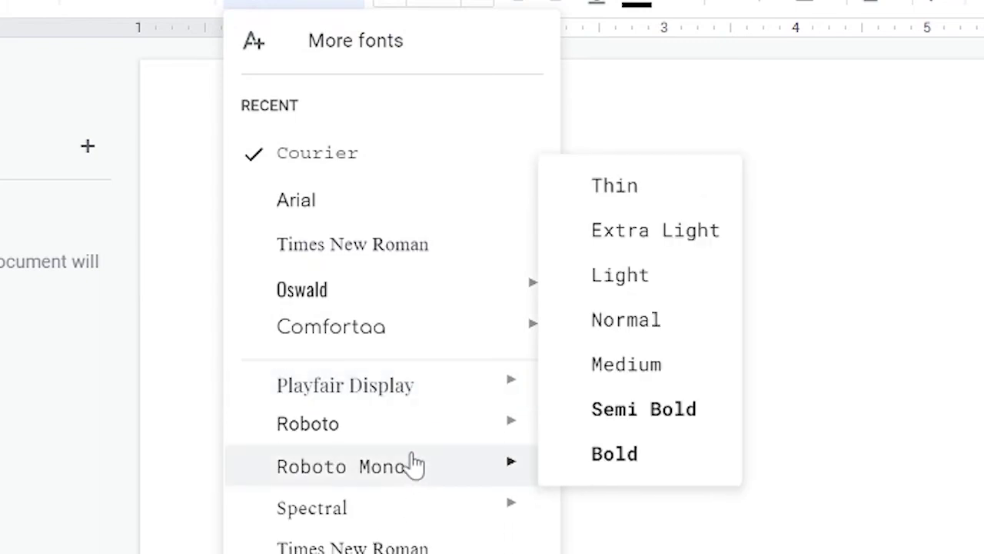
click(355, 42)
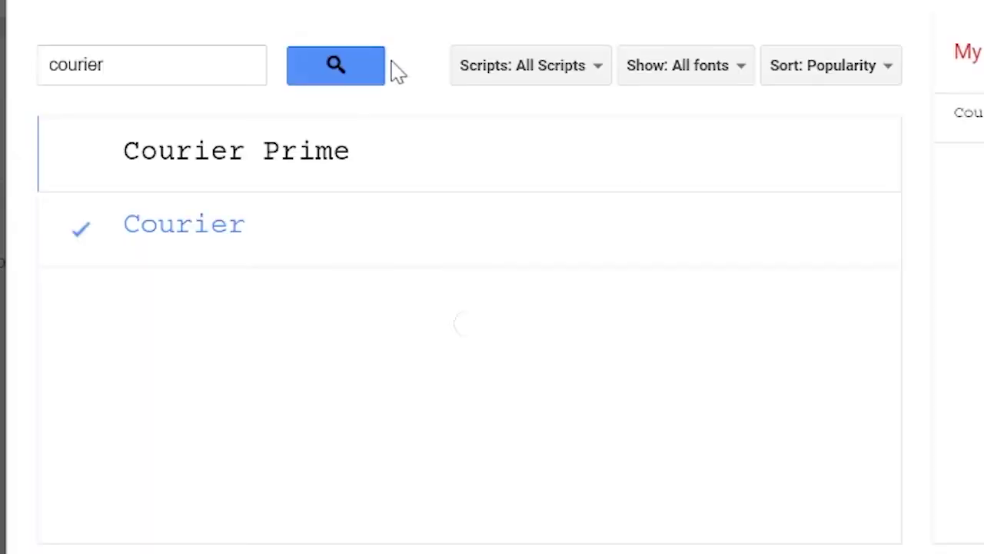
- Clear the old 'courier' search, search 'lu', and add Gloria Hallelujah
drag(198, 64, 7, 87)
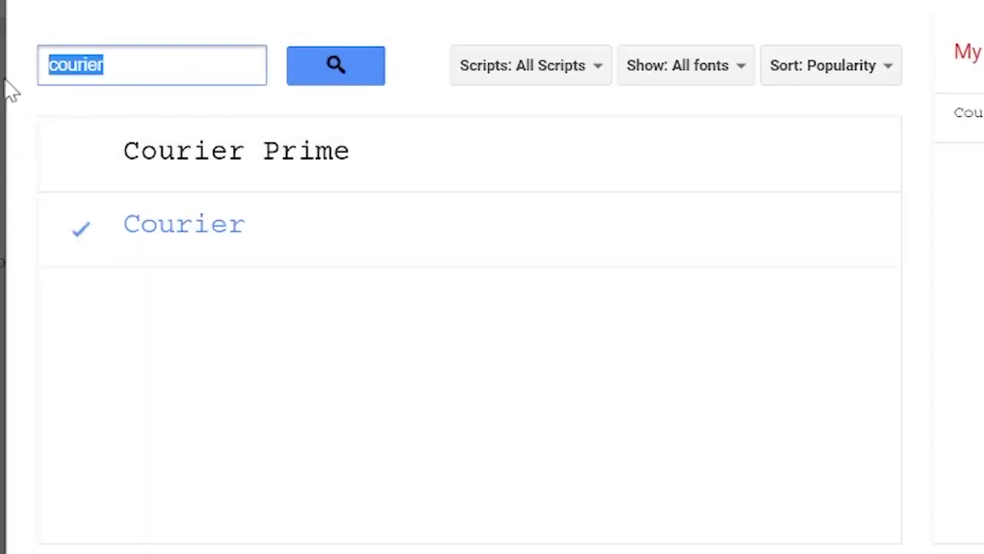
key(BackSpace)
click(1, 97)
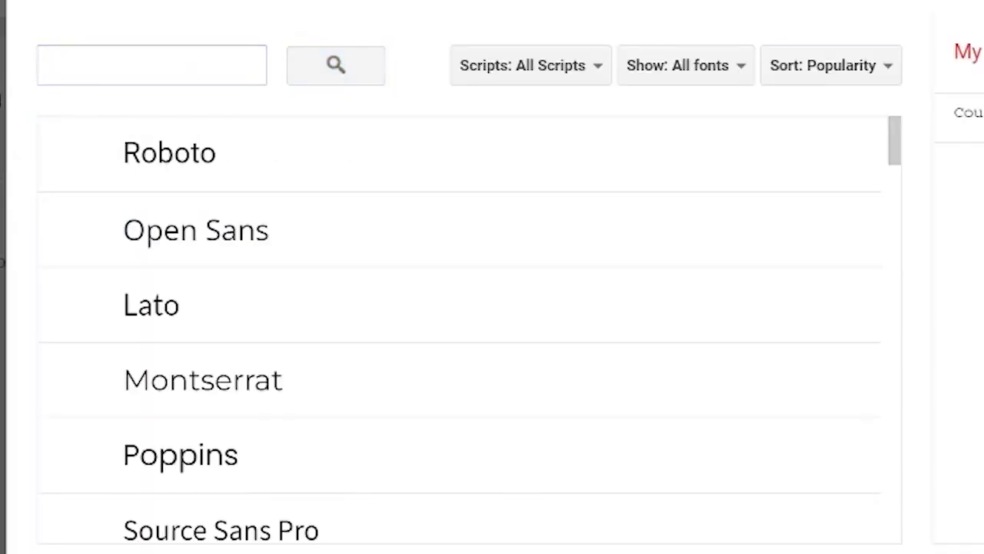
click(50, 66)
text(lu)
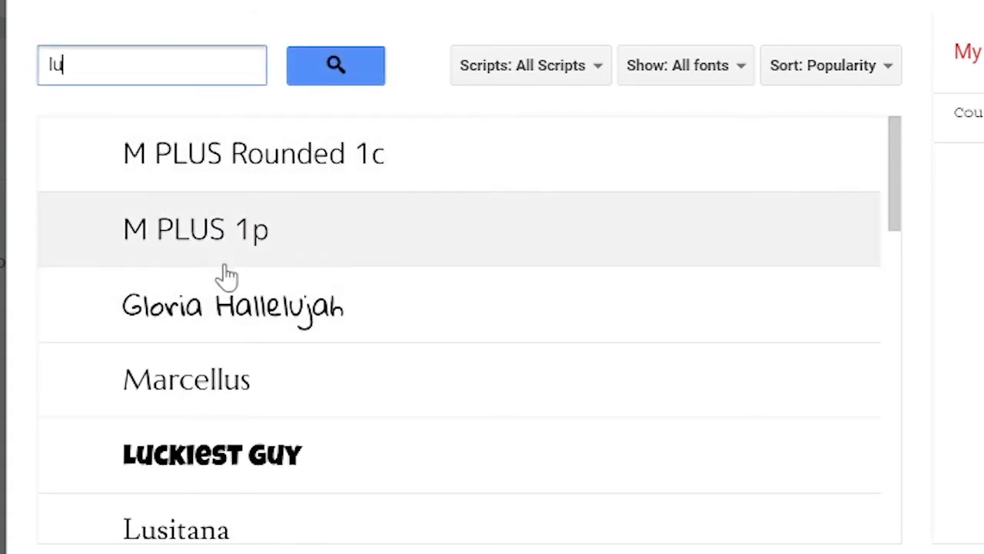
scroll(706, 265, down, 2)
click(497, 180)
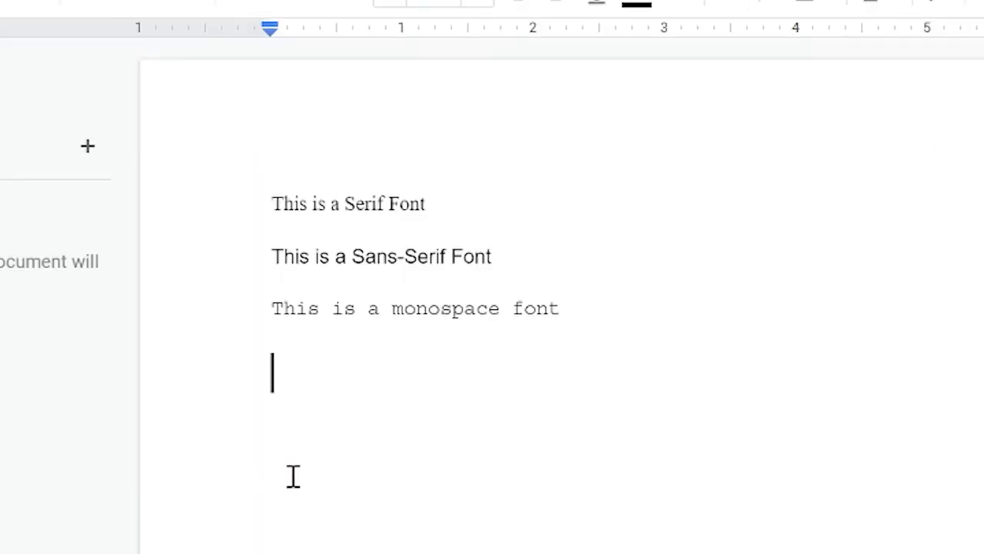
- Type 'This is a cursive font' in Gloria Hallelujah, fixing typos, and leave one empty line below
text(This is)
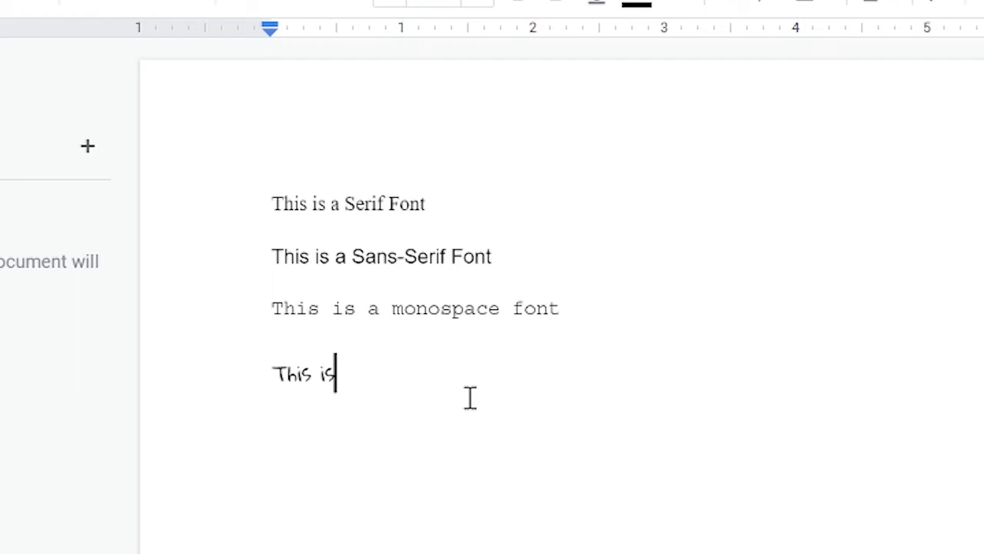
text( a cur)
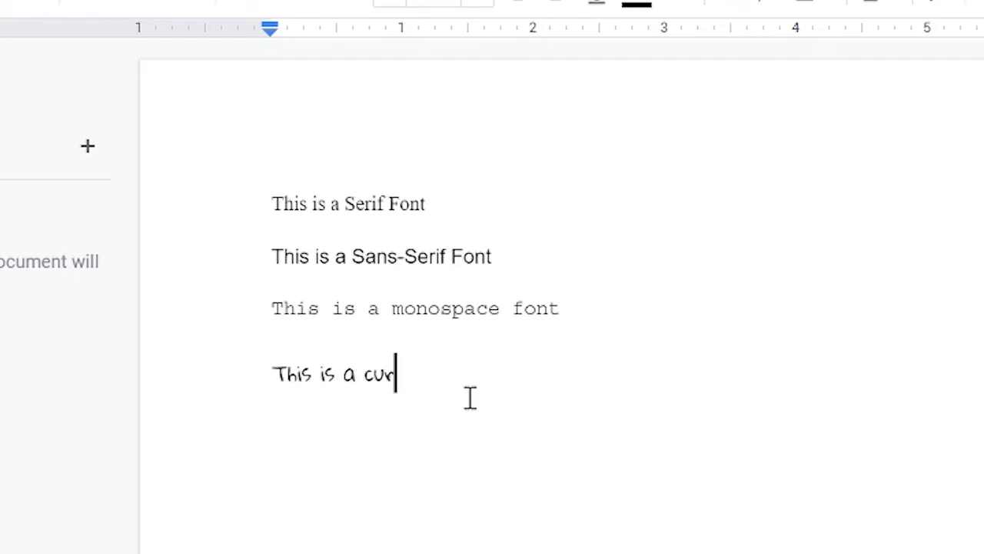
text(sive)
key(BackSpace)
key(BackSpace)
key(BackSpace)
text(ive)
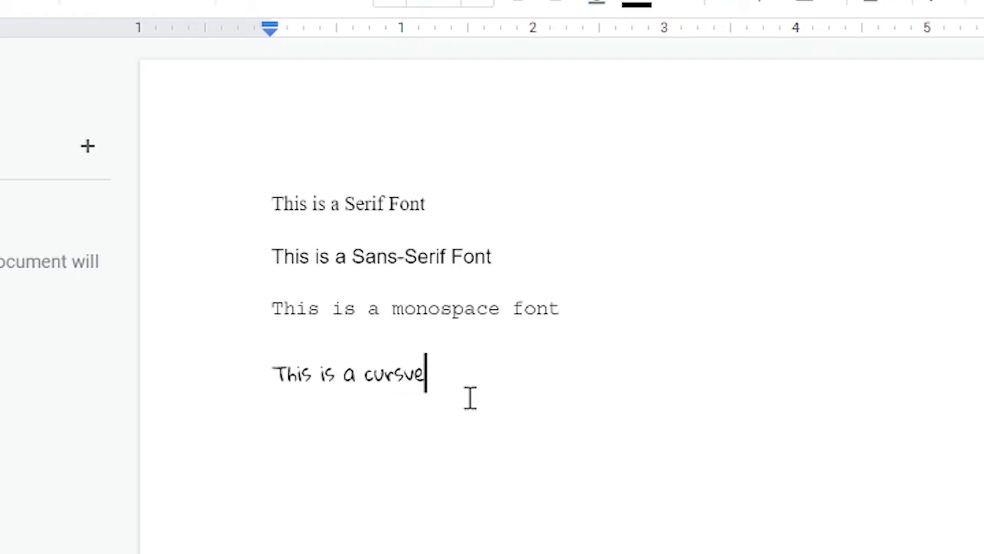
key(BackSpace)
key(BackSpace)
text(ve font)
key(Return)
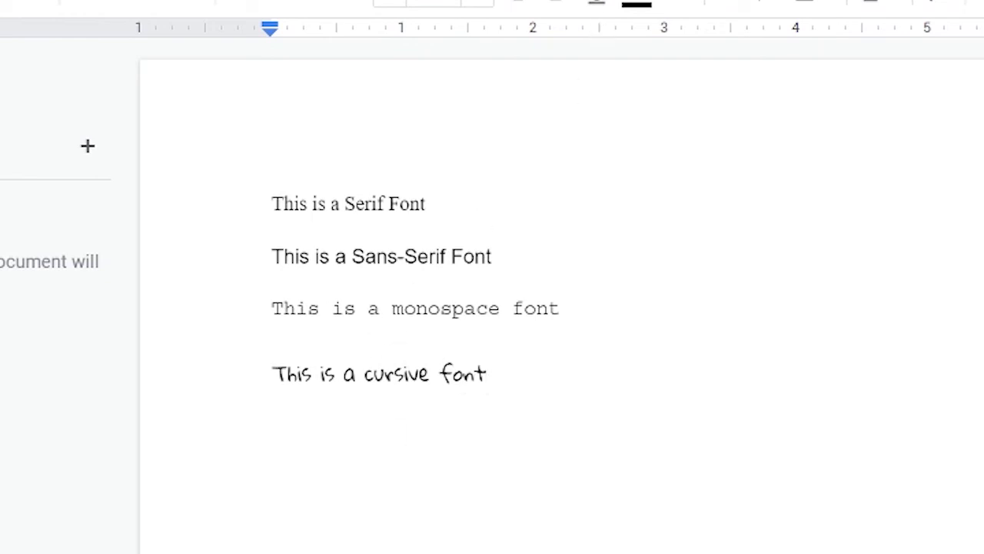
key(Return)
key(BackSpace)
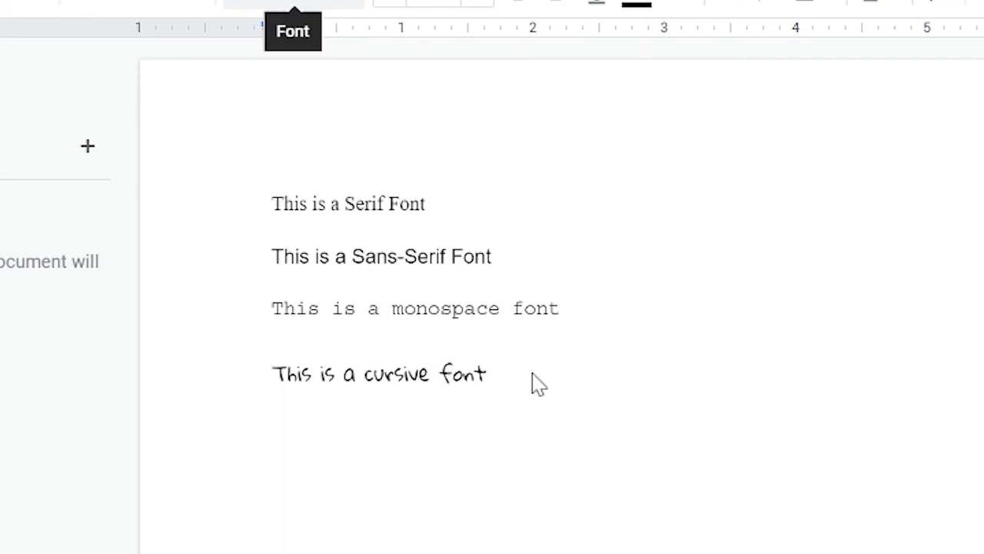
click(279, 7)
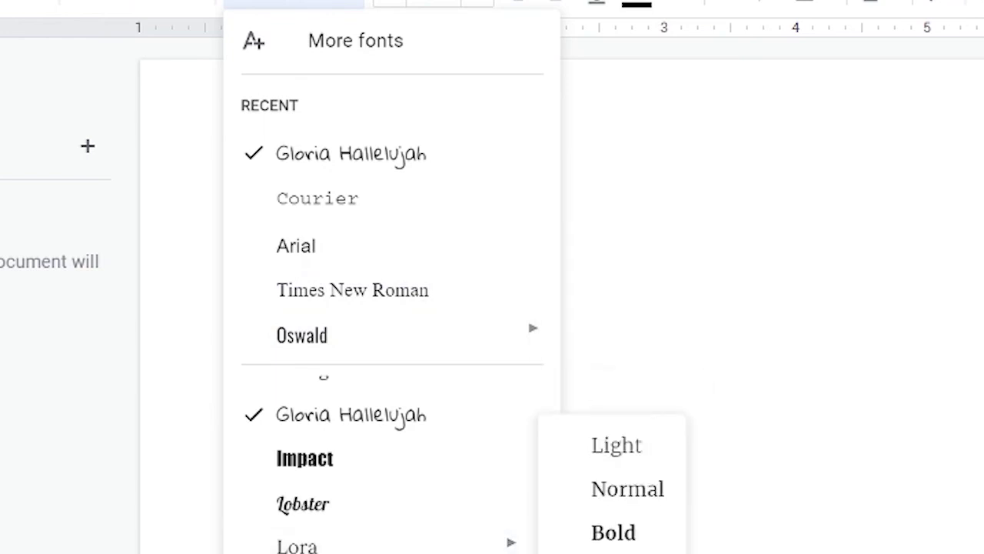
- Choose a bold display font and type 'This is a fantasy font', then start a new line
scroll(278, 515, up, 5)
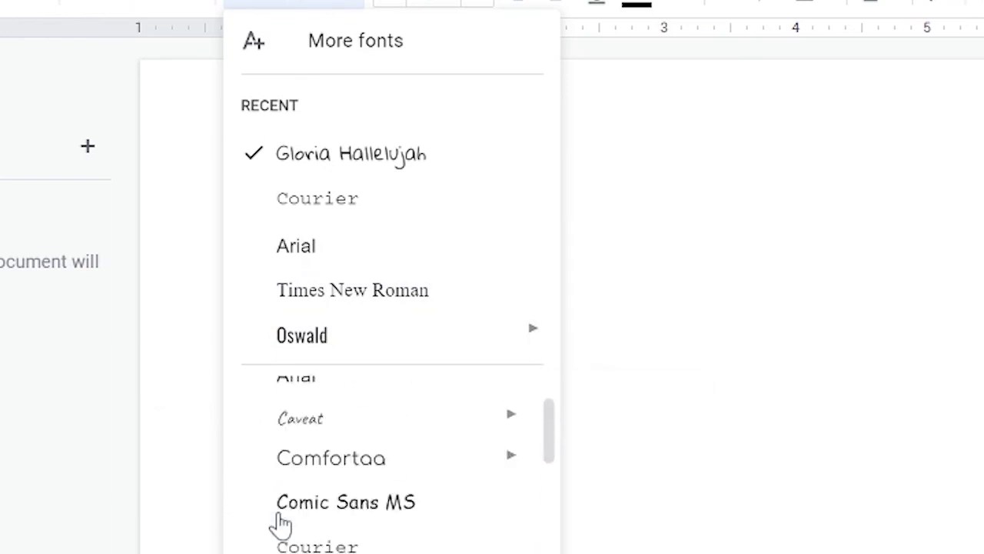
scroll(281, 523, up, 1)
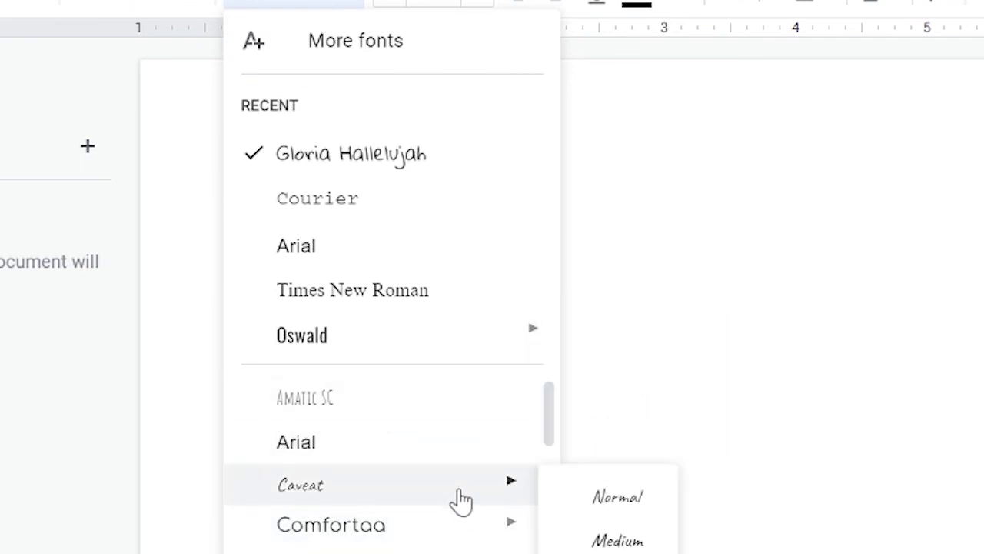
click(443, 497)
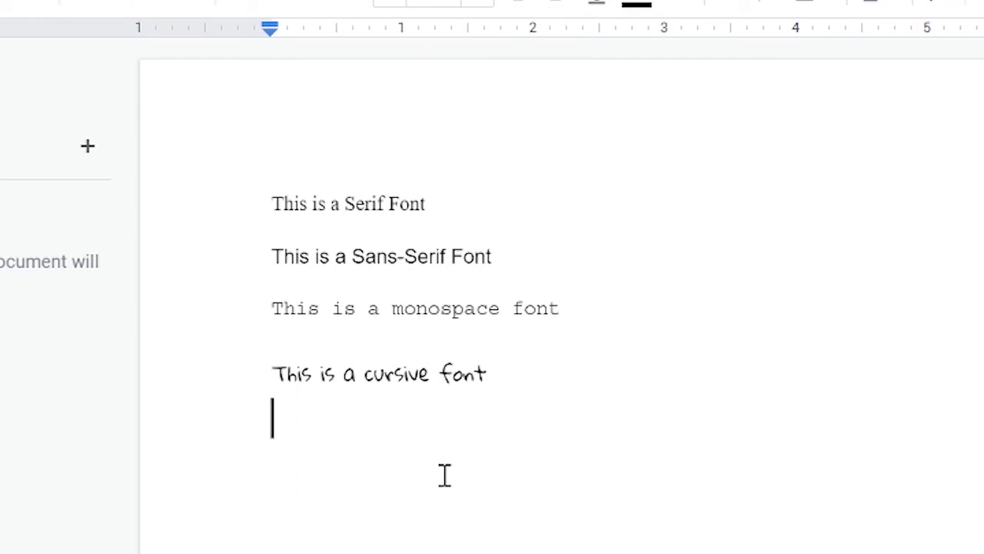
click(281, 6)
scroll(375, 408, down, 3)
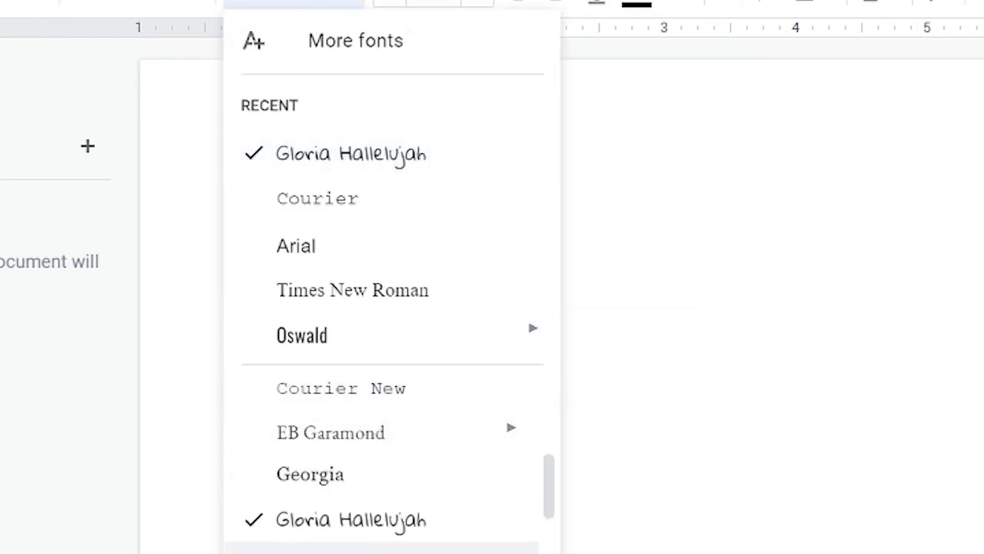
click(354, 530)
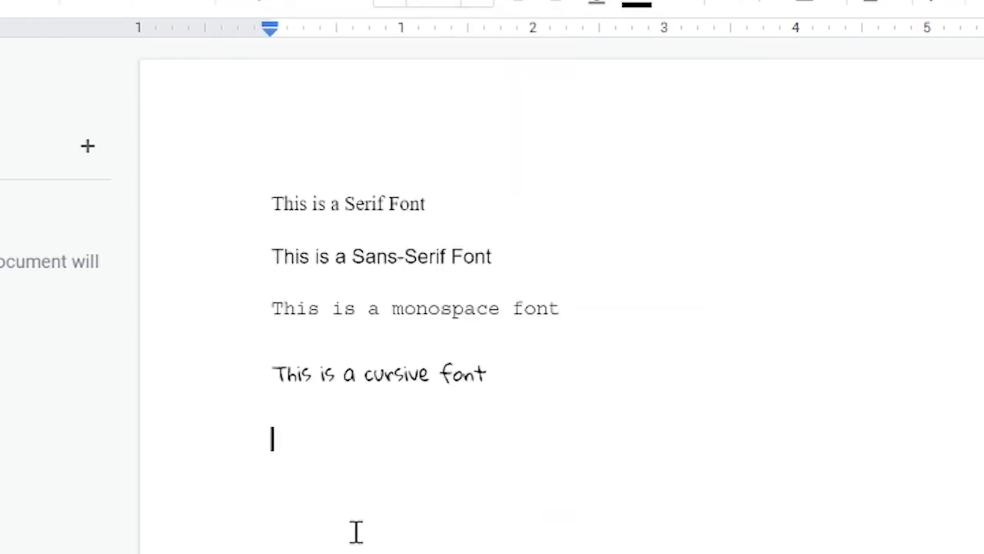
text(This is a fanta)
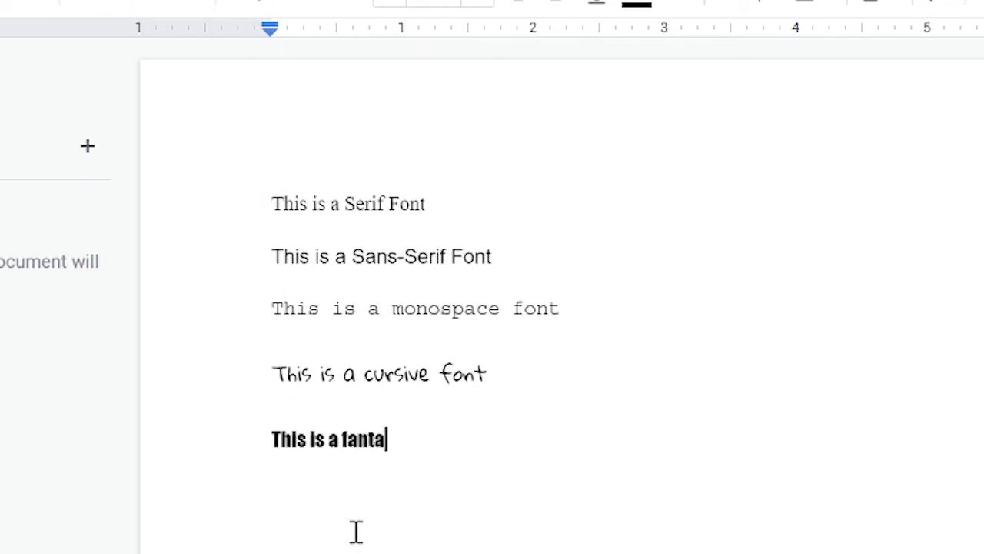
text(sy font)
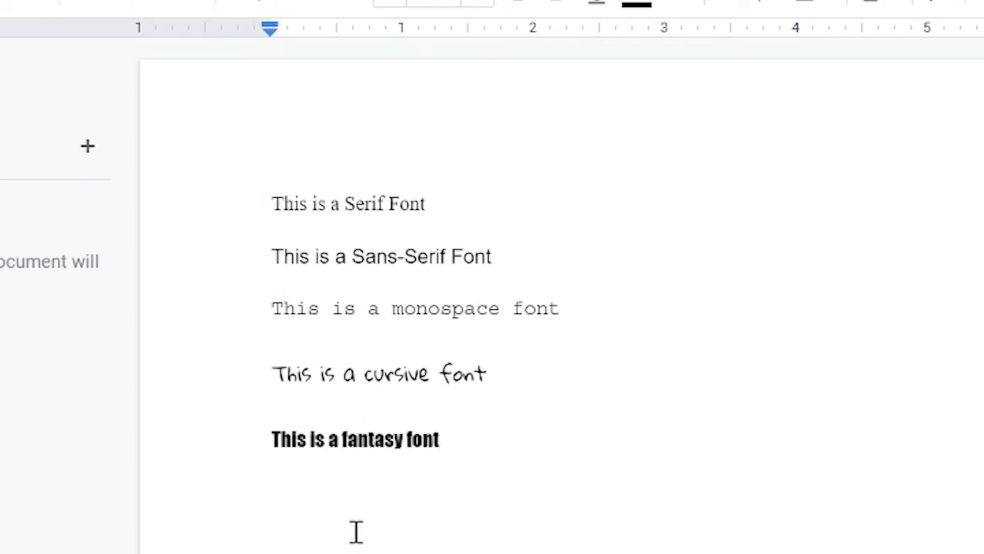
key(Return)
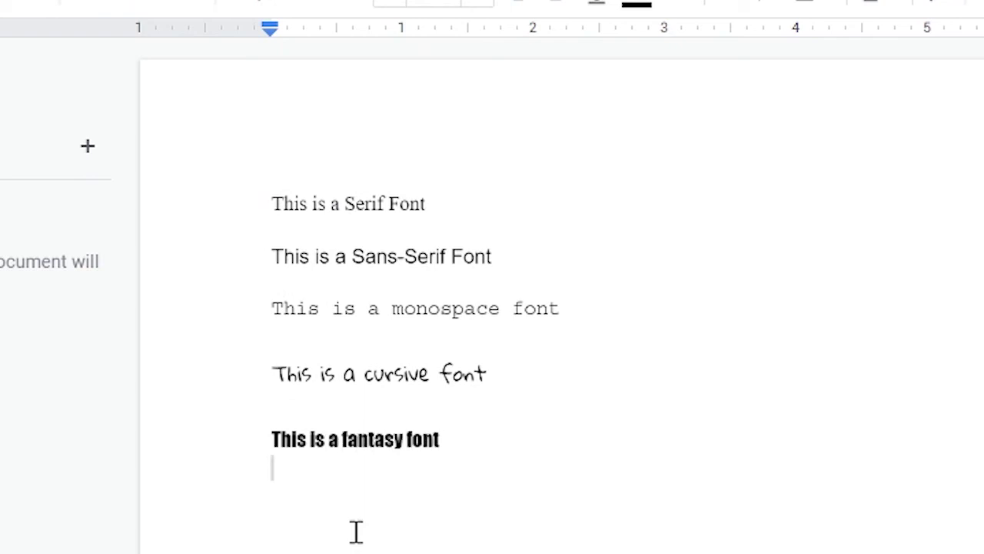